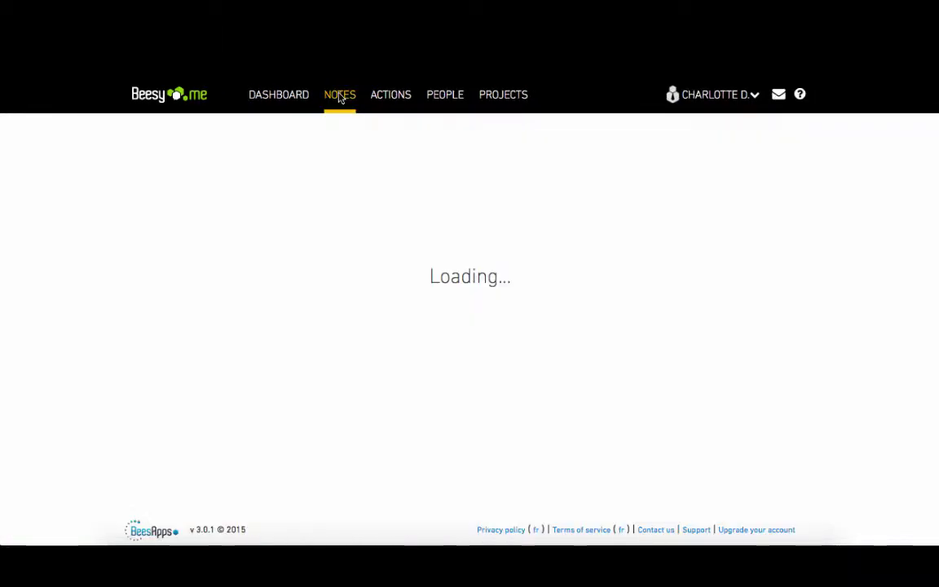
# Step: Create a brand-new note named 'Meeting 1'
pyautogui.click(293, 177)
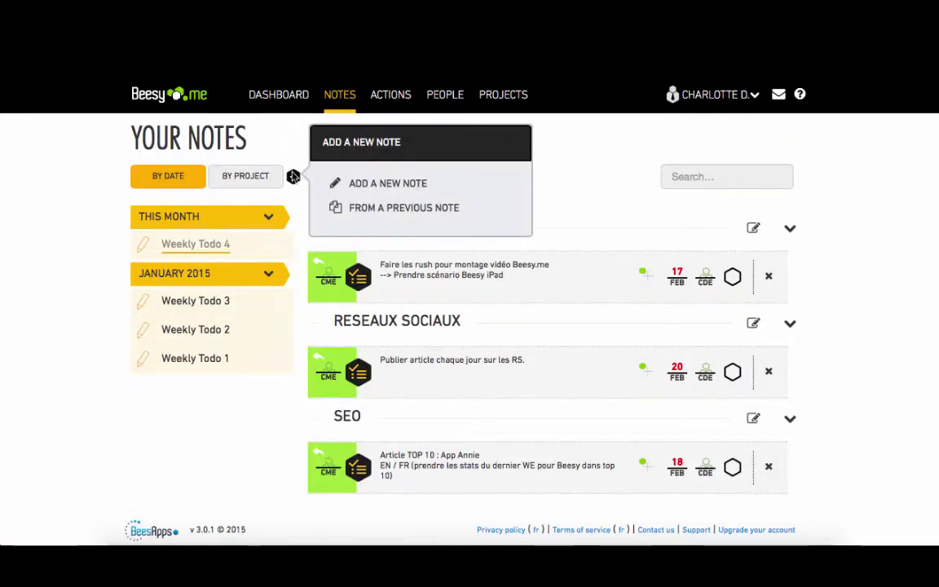
pyautogui.click(367, 188)
pyautogui.write('Meeting 1')
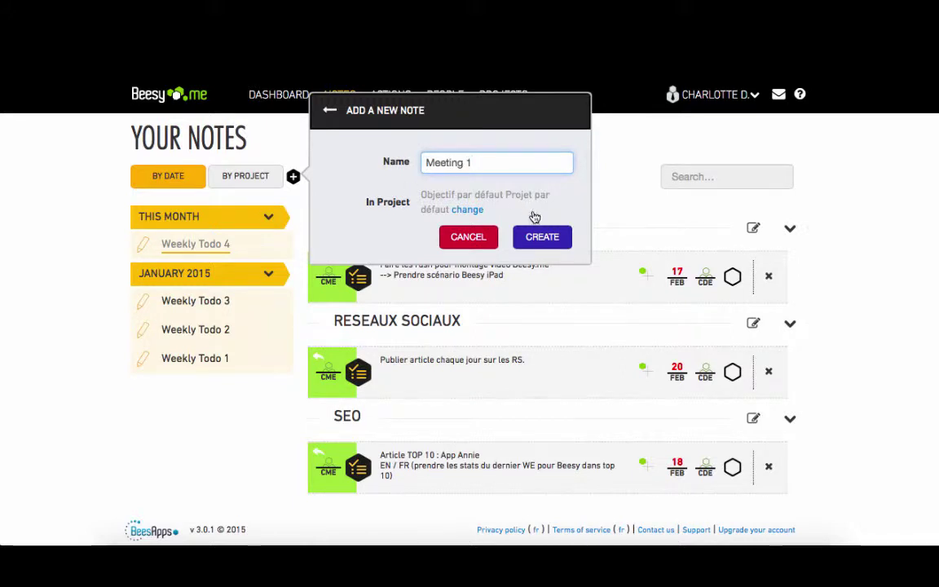
pyautogui.click(542, 237)
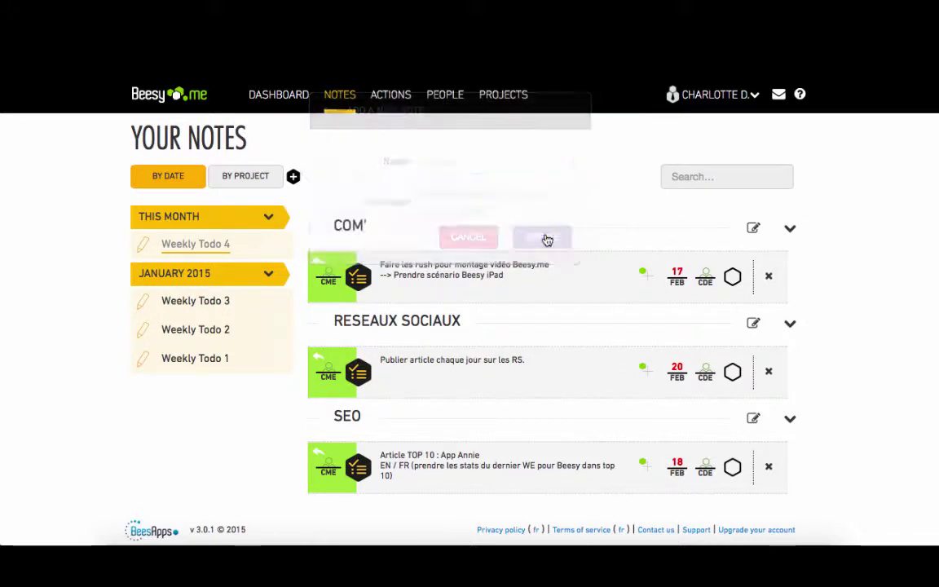
# Step: Add a 'Communication plan' topic to Meeting 1
pyautogui.click(269, 316)
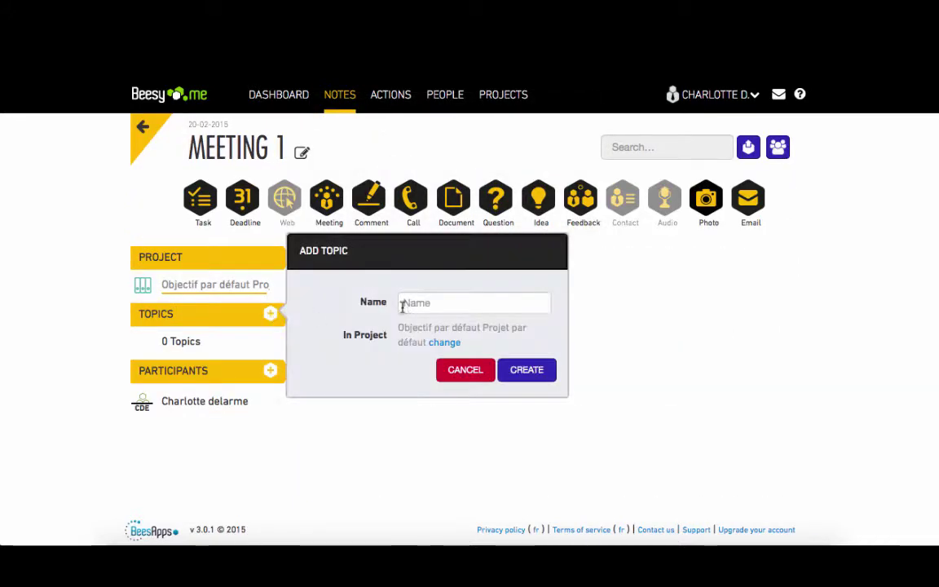
pyautogui.click(419, 307)
pyautogui.write('Communication plan')
pyautogui.click(519, 375)
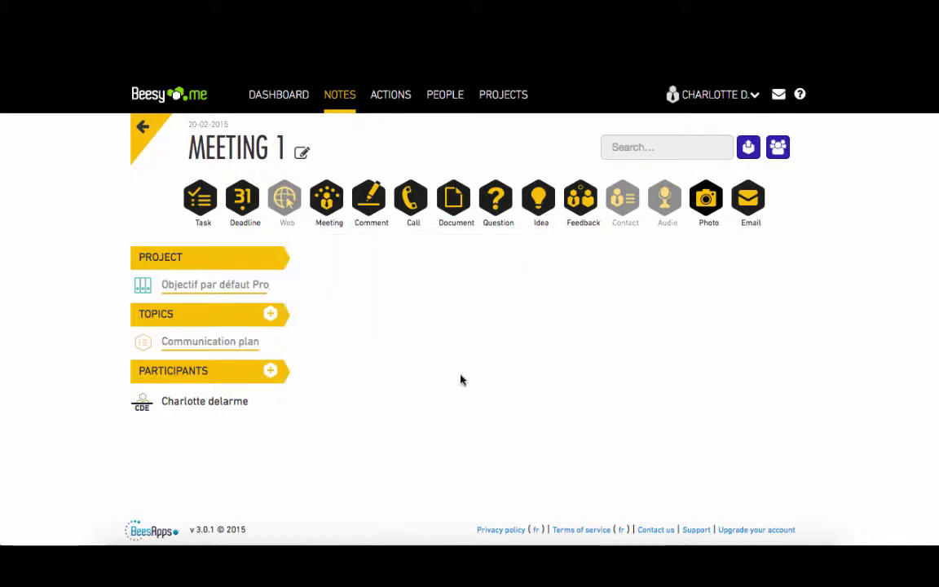
# Step: Add a 'Weekly meeting' topic, removing the '#2' suffix from its name
pyautogui.click(270, 315)
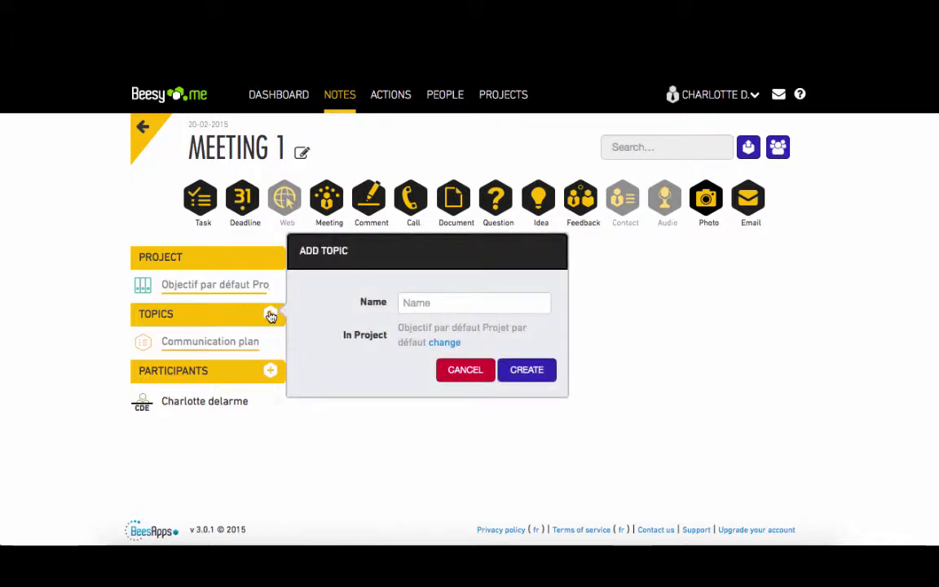
pyautogui.click(432, 305)
pyautogui.write('Weekly meeting')
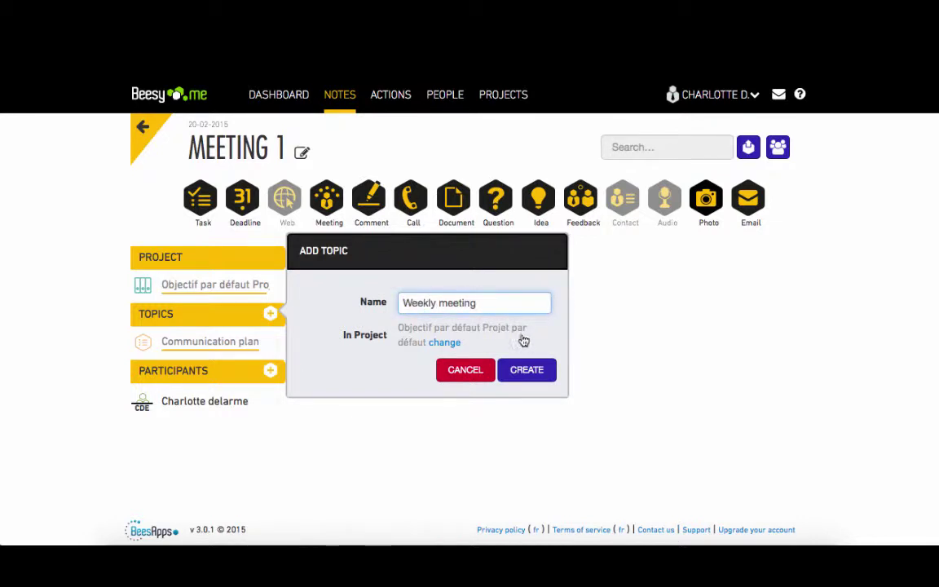
pyautogui.click(529, 371)
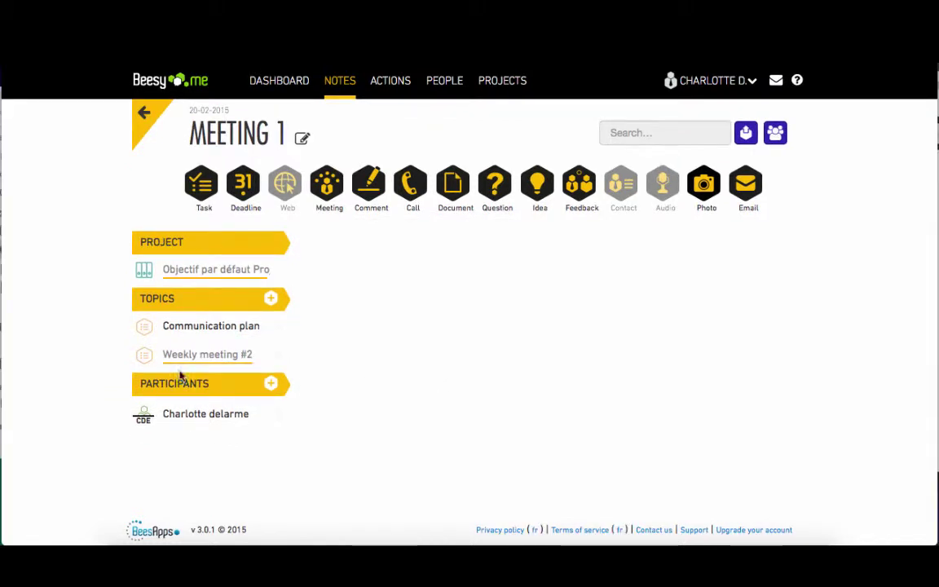
pyautogui.click(147, 365)
pyautogui.click(379, 333)
pyautogui.press('BackSpace')
pyautogui.press('BackSpace')
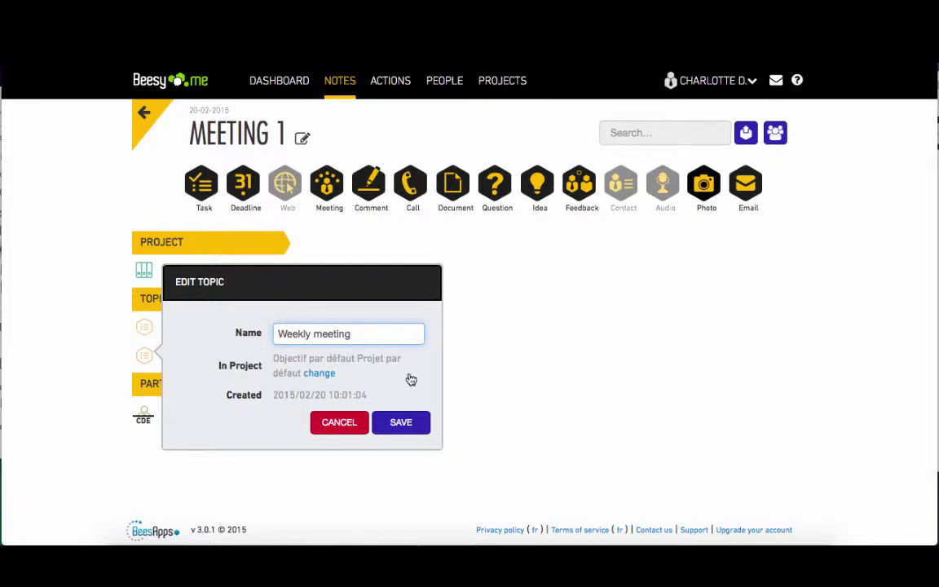
pyautogui.click(411, 422)
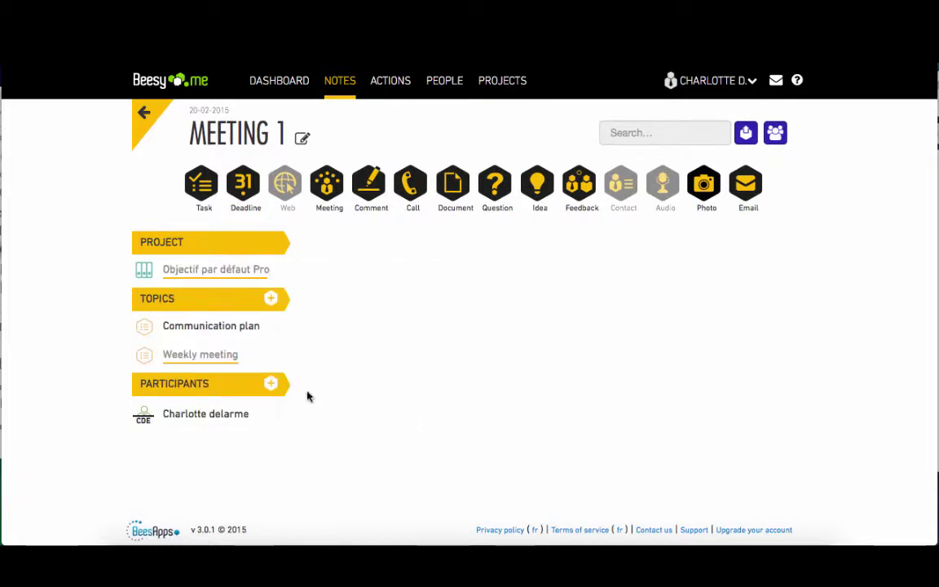
pyautogui.click(271, 385)
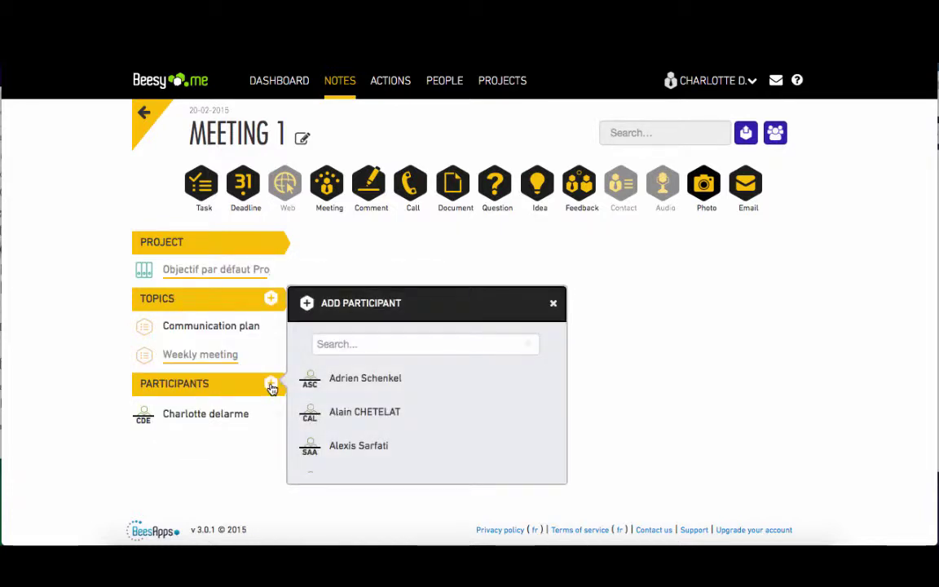
# Step: Create a new contact with first name, last name, initials and e-mail, added as participant
pyautogui.click(307, 304)
pyautogui.click(428, 319)
pyautogui.press('Tab')
pyautogui.press('Tab')
pyautogui.write('C')
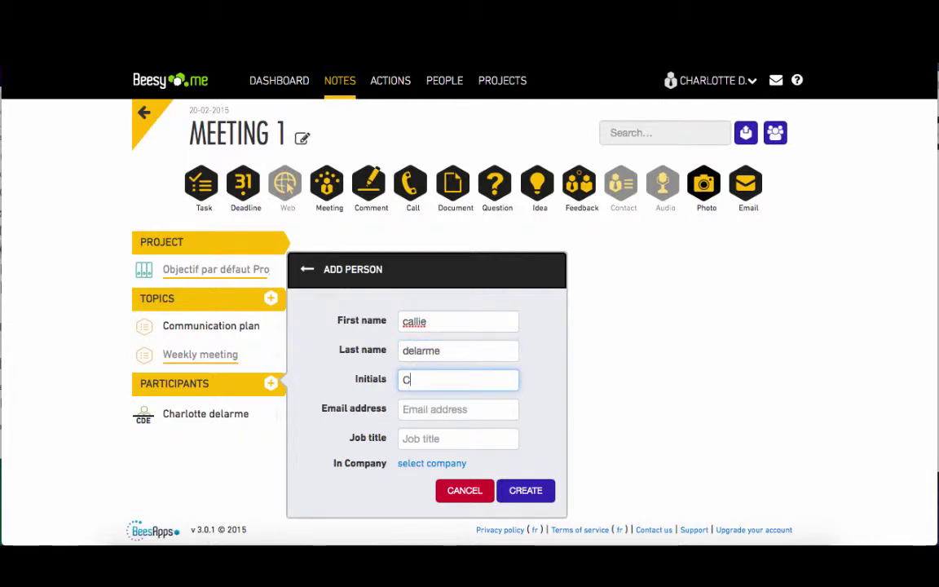
pyautogui.write('MD')
pyautogui.click(447, 411)
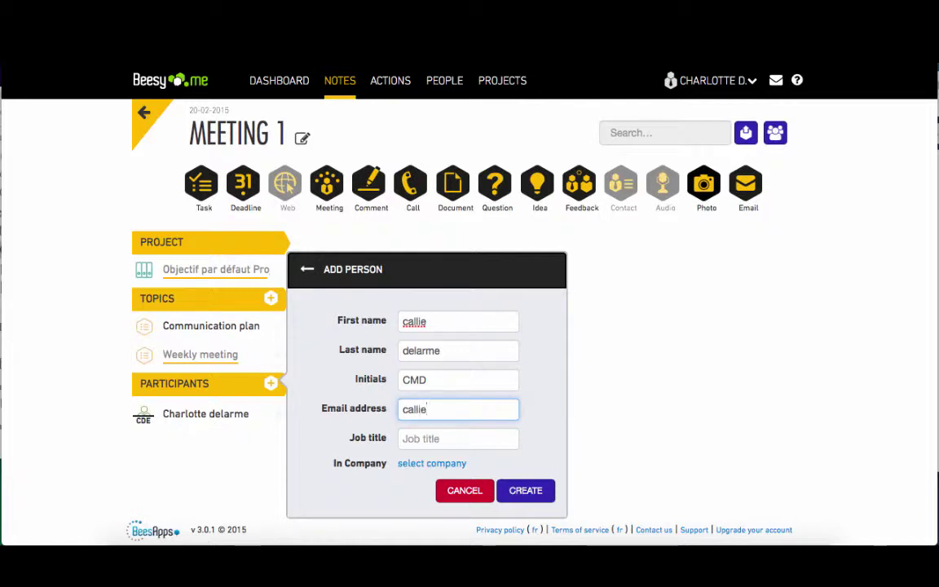
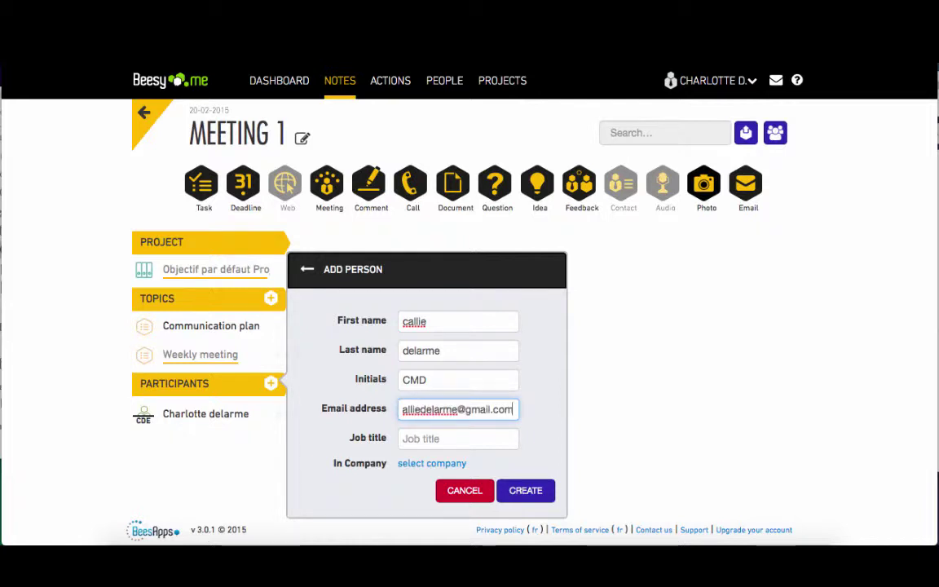
pyautogui.click(525, 491)
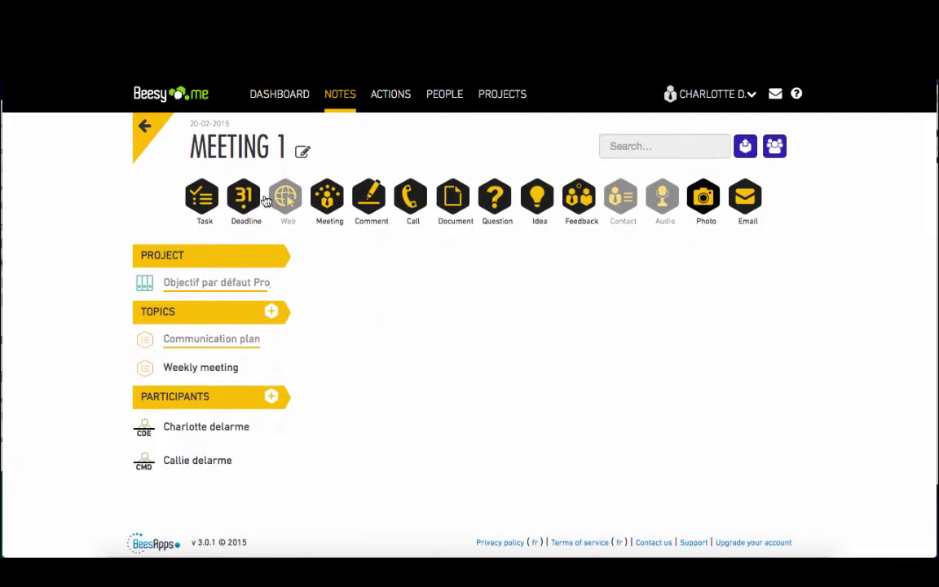
# Step: Add the task 'Publish articles online' under Communication plan
pyautogui.click(203, 196)
pyautogui.moveTo(465, 314); pyautogui.dragTo(352, 291)
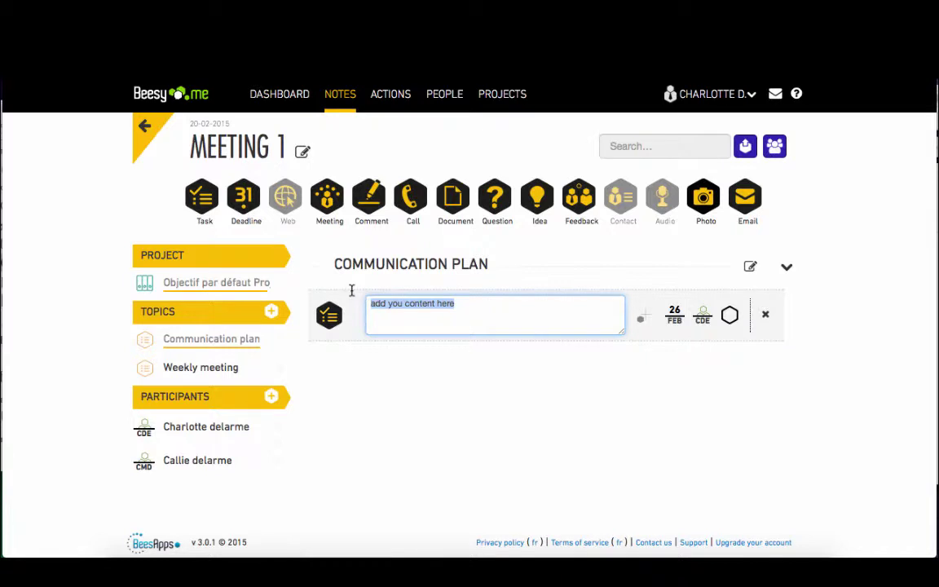
pyautogui.write('Publish articles online')
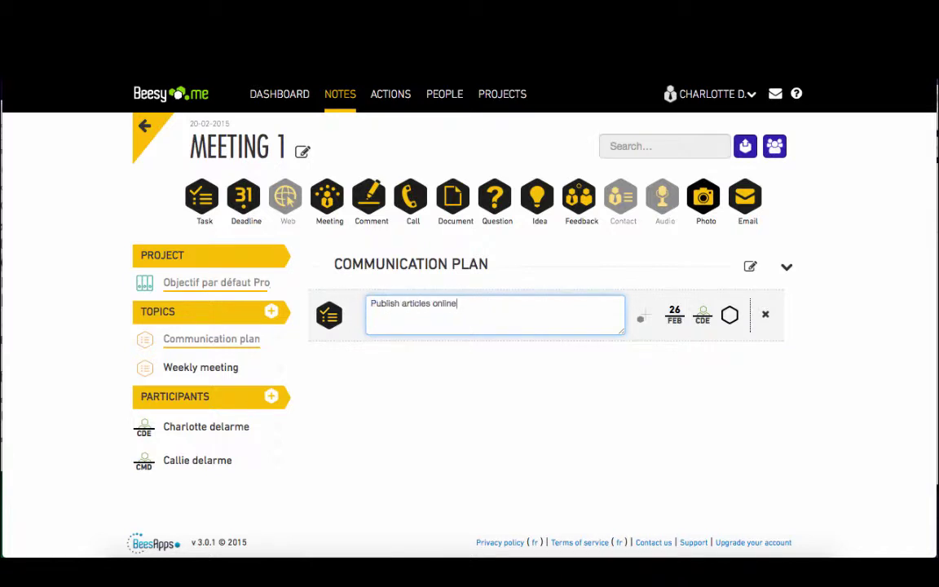
# Step: Add a deadline due before the 30th, dated 27 February
pyautogui.click(244, 201)
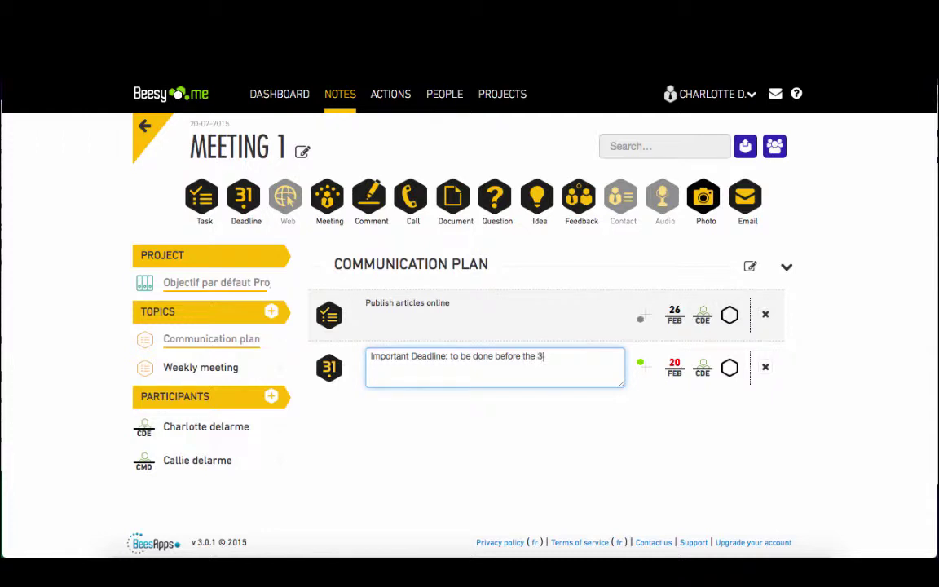
pyautogui.click(674, 367)
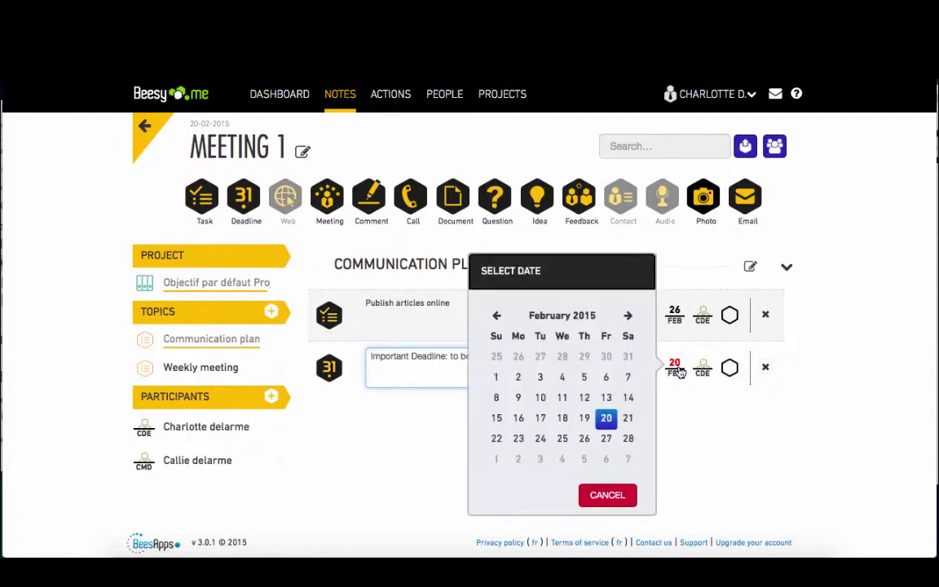
pyautogui.click(607, 440)
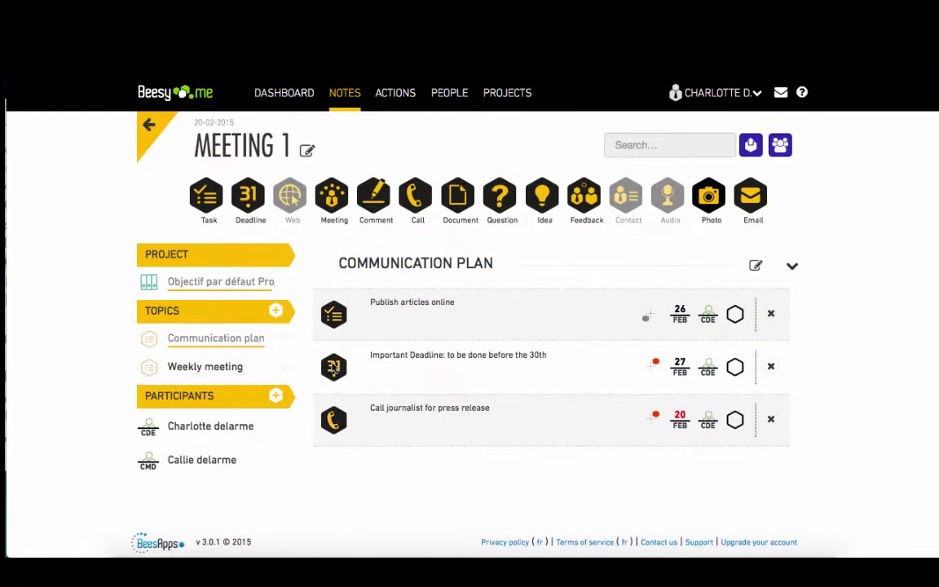
# Step: Set the Important Deadline's priority to 3 and mark it private
pyautogui.click(334, 368)
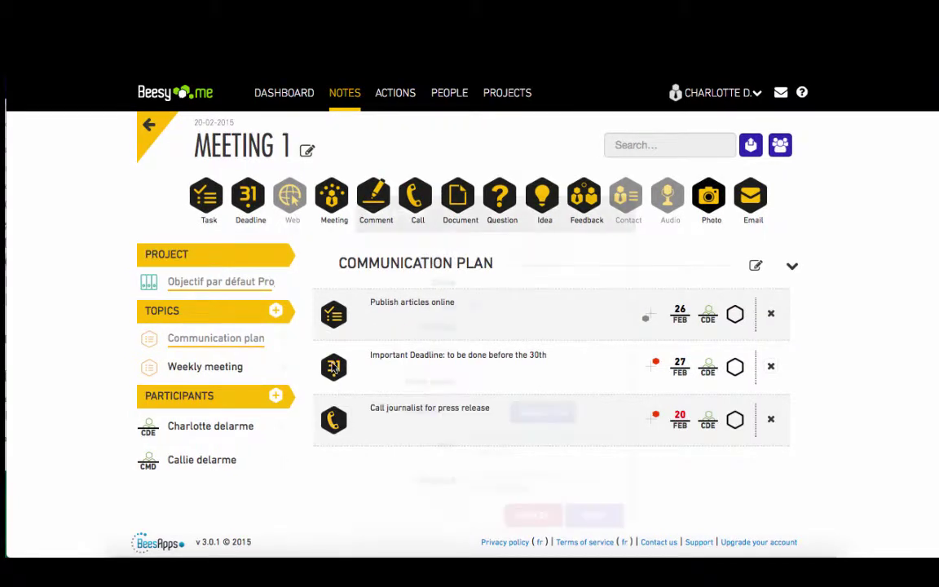
pyautogui.click(487, 358)
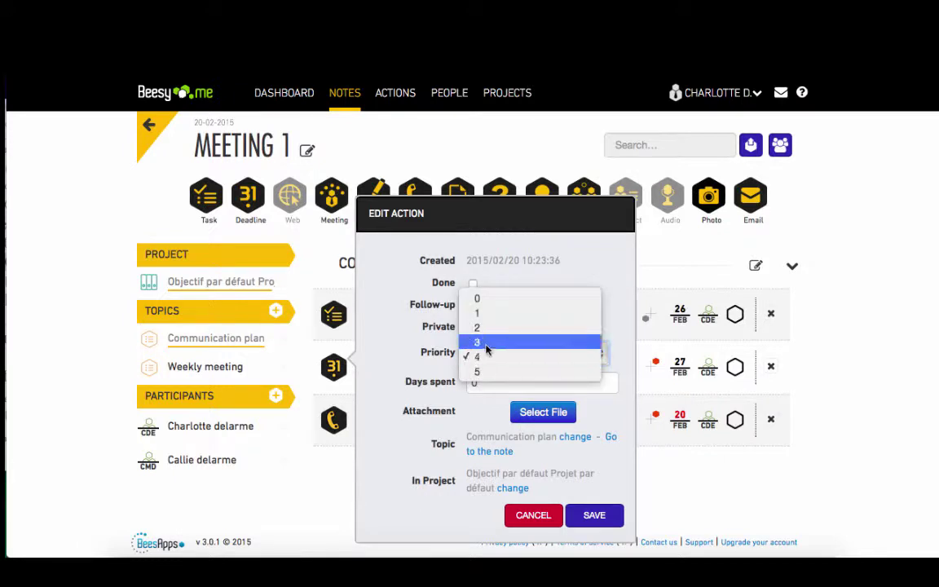
pyautogui.click(487, 344)
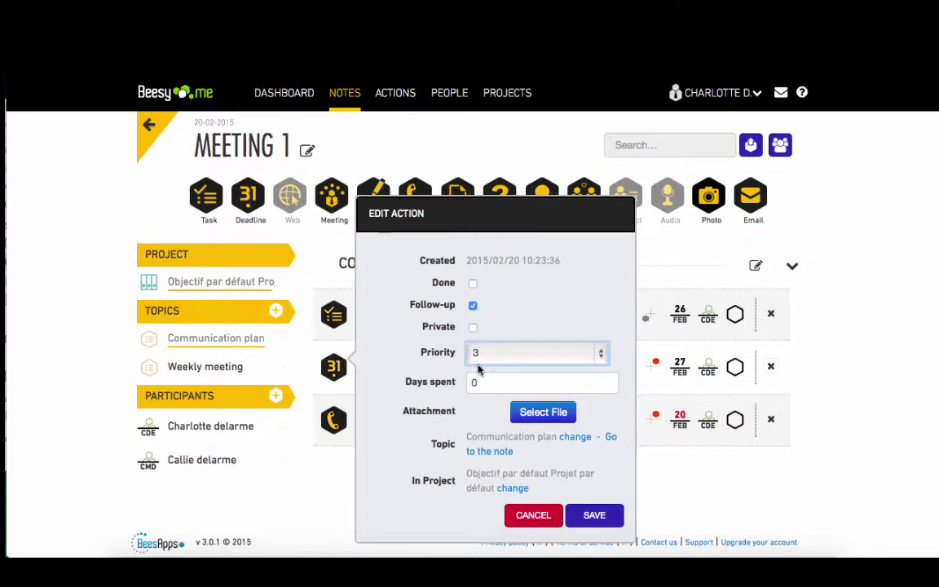
pyautogui.click(472, 330)
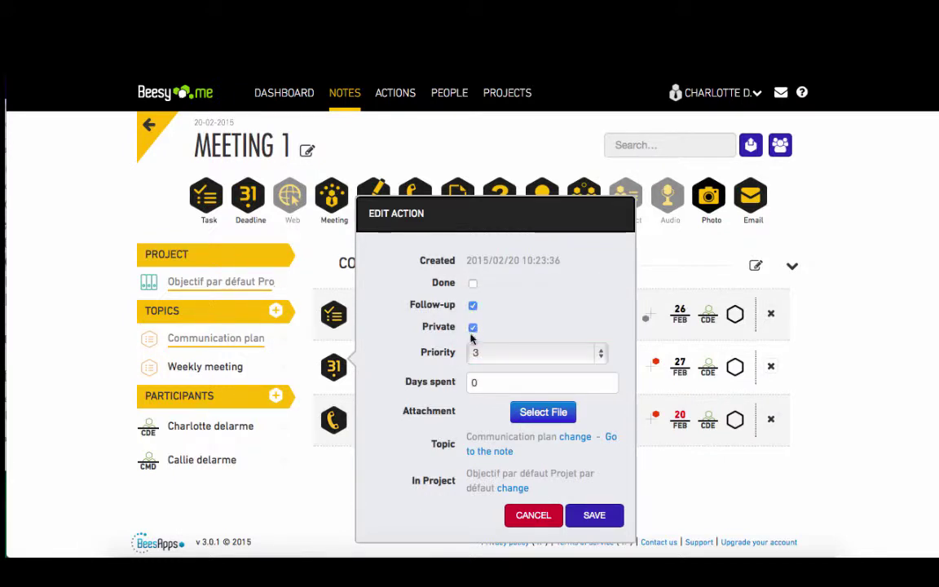
pyautogui.click(608, 517)
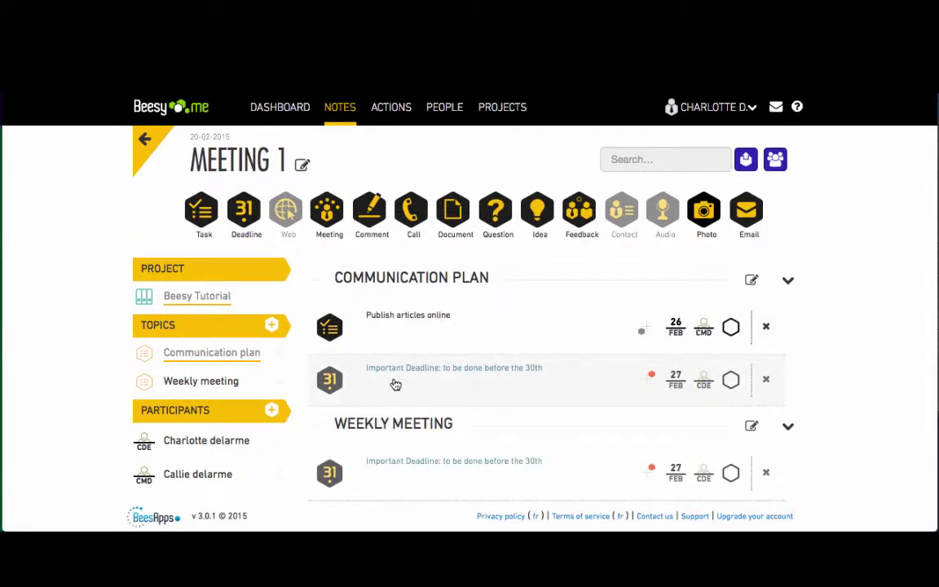
# Step: Reorder the deadline row and assign the journalist call to the second participant
pyautogui.moveTo(398, 369); pyautogui.dragTo(398, 468)
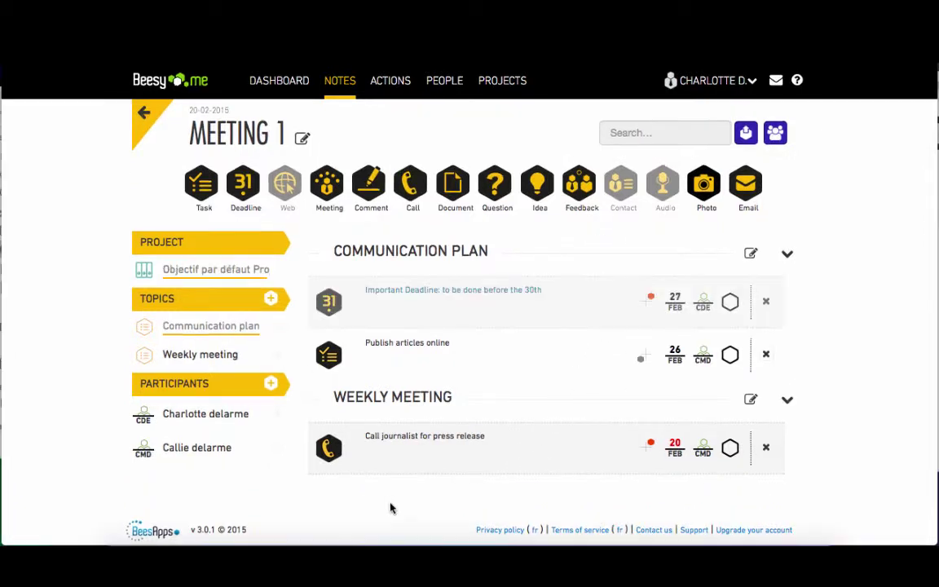
pyautogui.moveTo(407, 439); pyautogui.dragTo(469, 293)
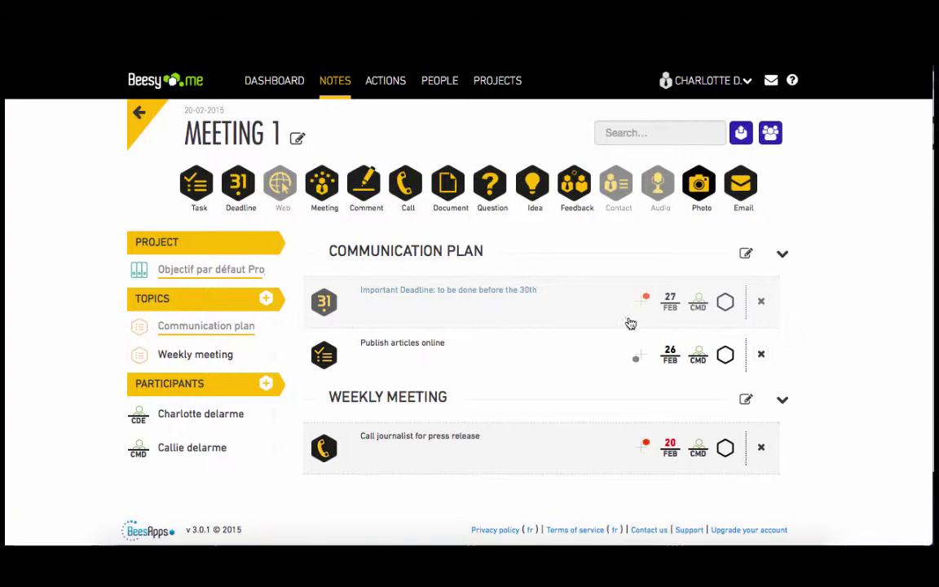
# Step: Export Meeting 1 to mail with 'add content here' added above the minutes
pyautogui.click(741, 132)
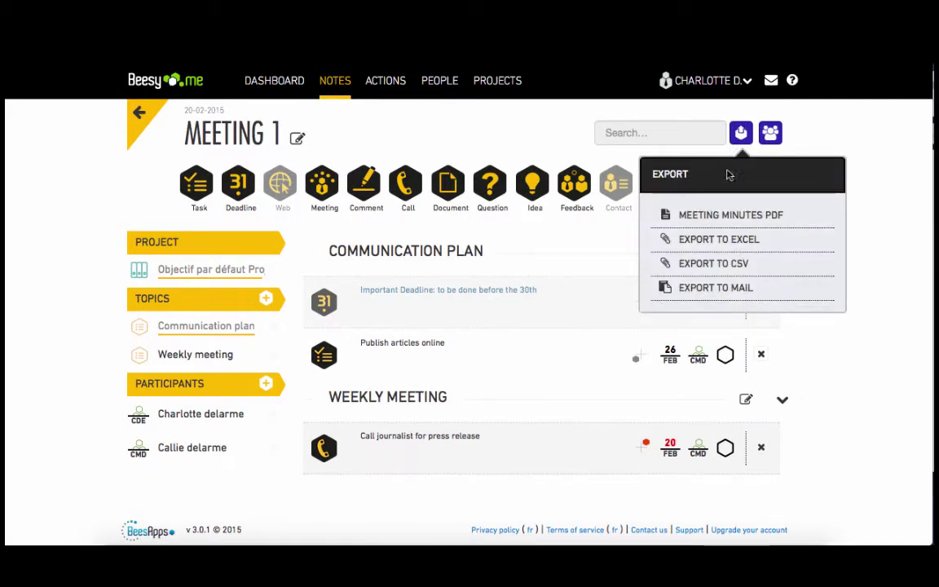
pyautogui.click(730, 286)
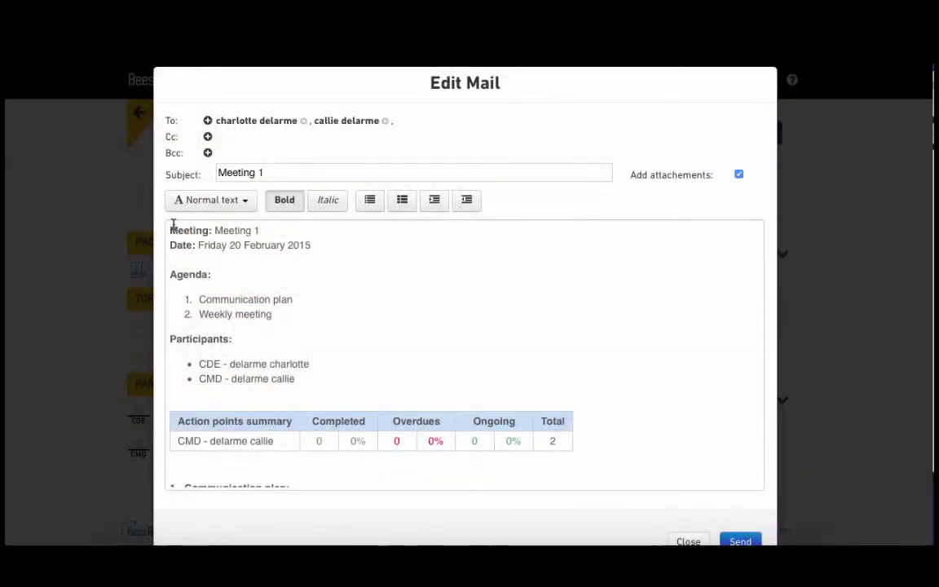
pyautogui.write('add content')
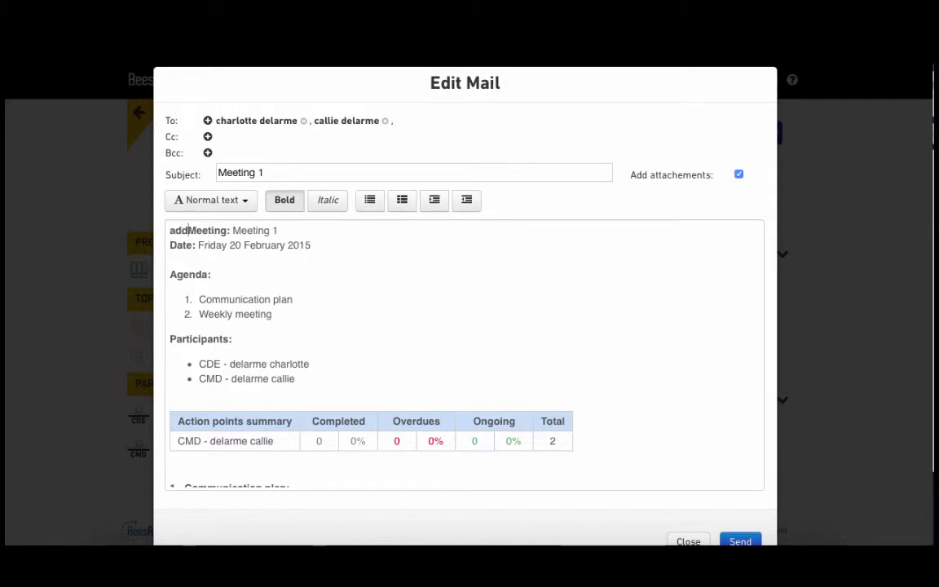
pyautogui.write(' here')
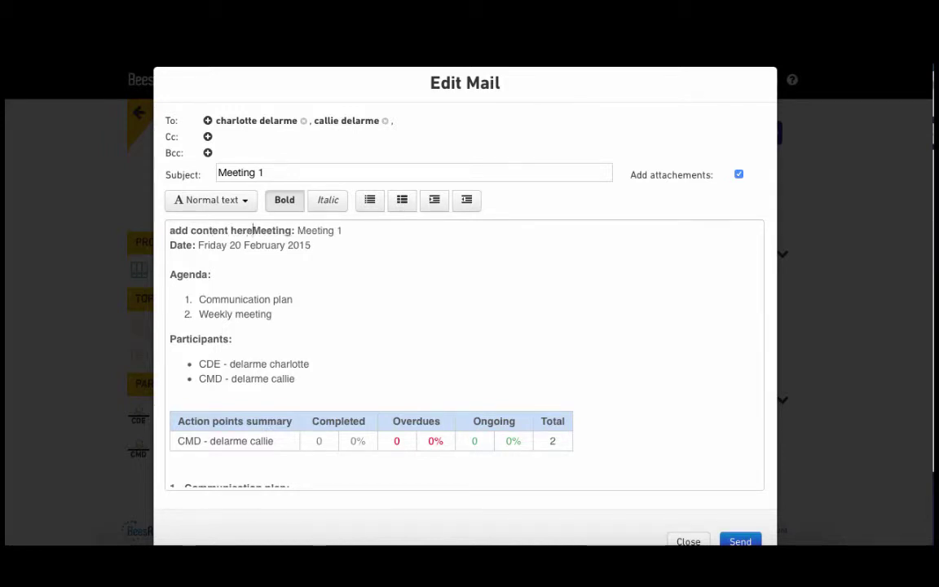
pyautogui.press('Return')
pyautogui.press('Return')
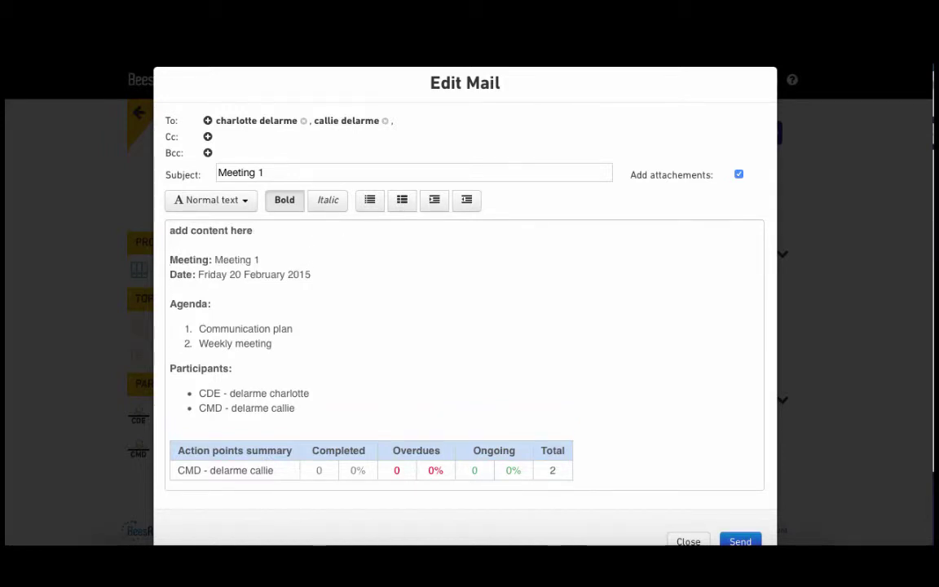
# Step: Copy one more contact on Cc and send the minutes email
pyautogui.click(208, 137)
pyautogui.click(230, 127)
pyautogui.write('da')
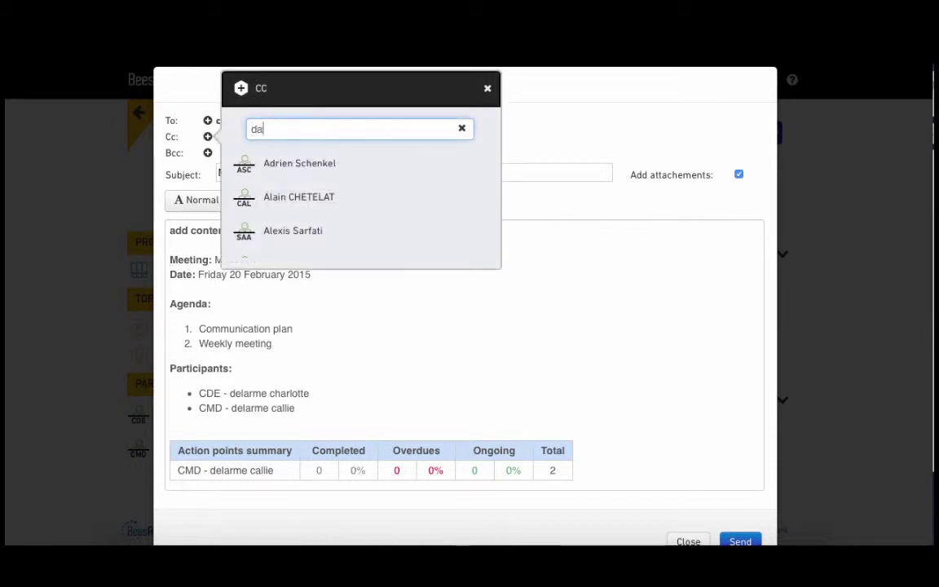
pyautogui.write('v')
pyautogui.click(284, 164)
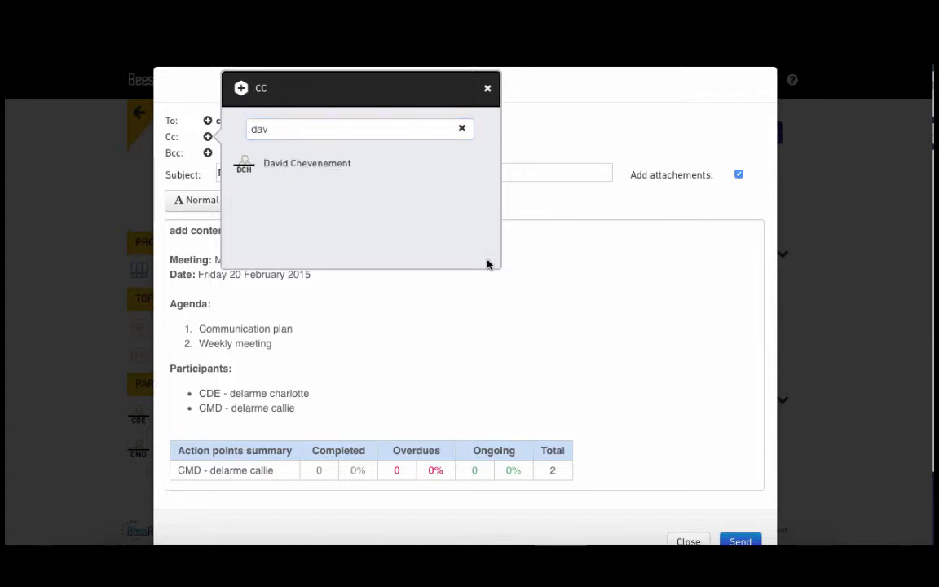
pyautogui.scroll(-8, 577, 413)
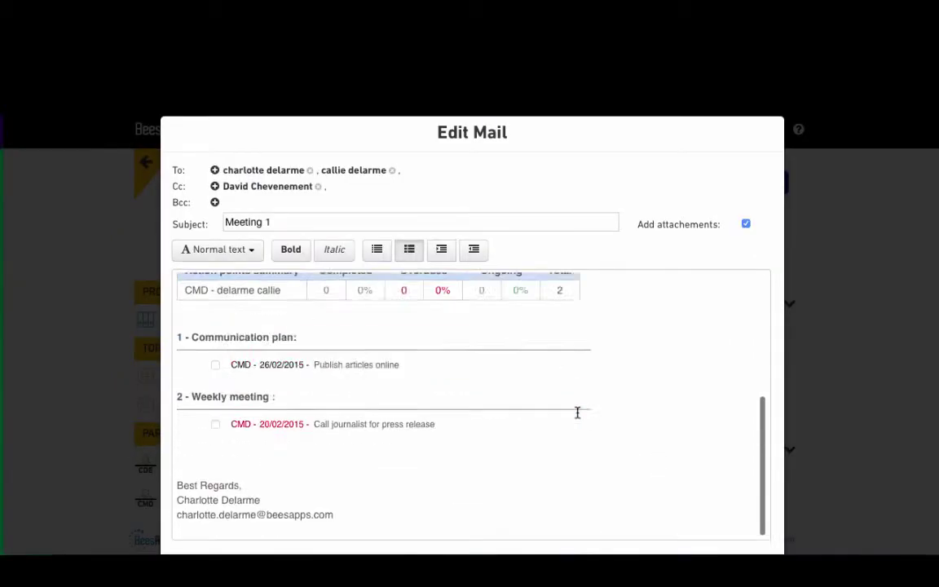
pyautogui.scroll(8, 577, 413)
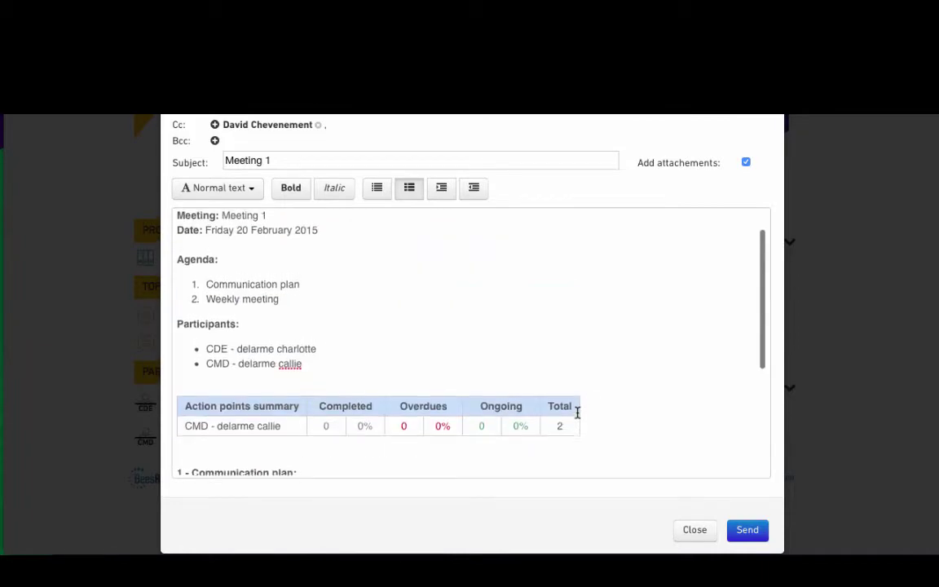
pyautogui.click(747, 531)
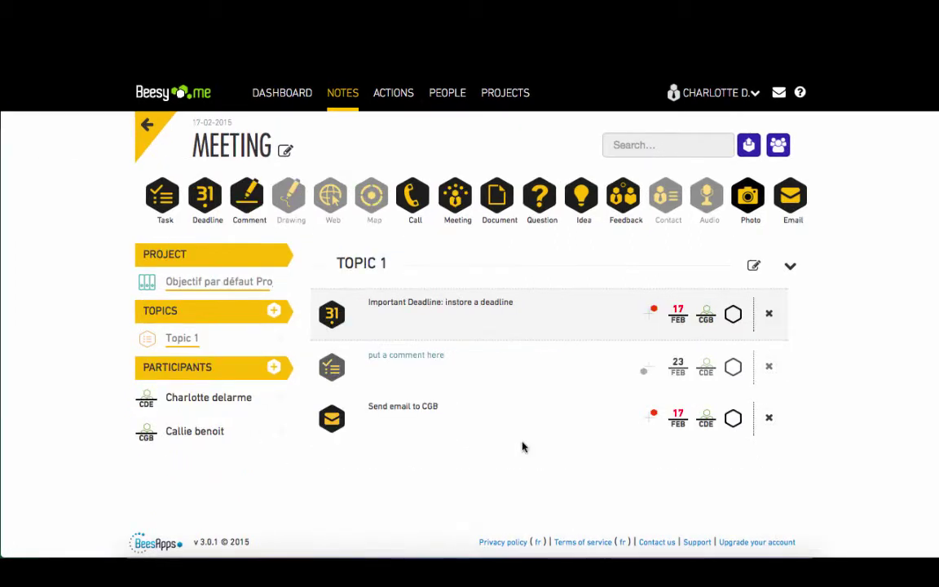
# Step: Complete the deadline and email actions, then go back to Your Notes
pyautogui.click(734, 316)
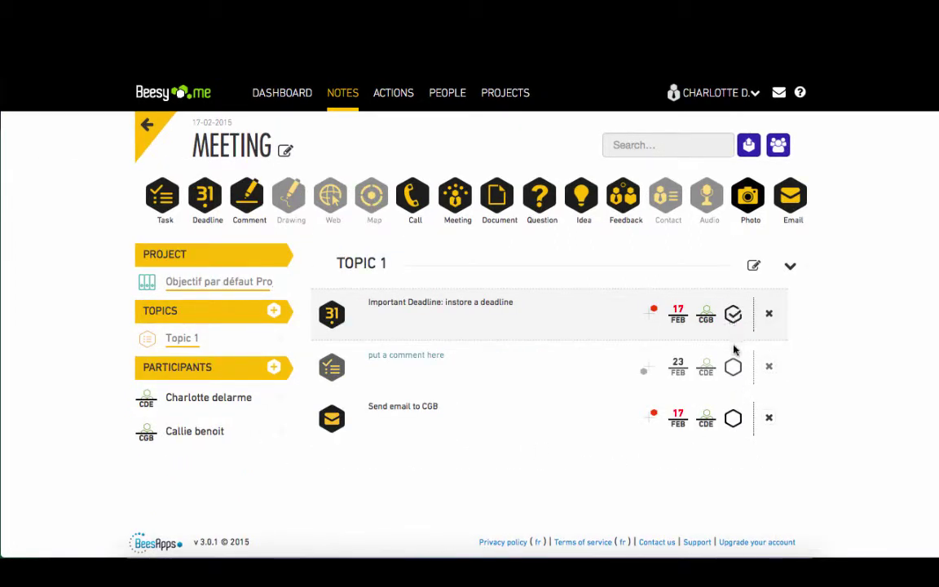
pyautogui.click(735, 420)
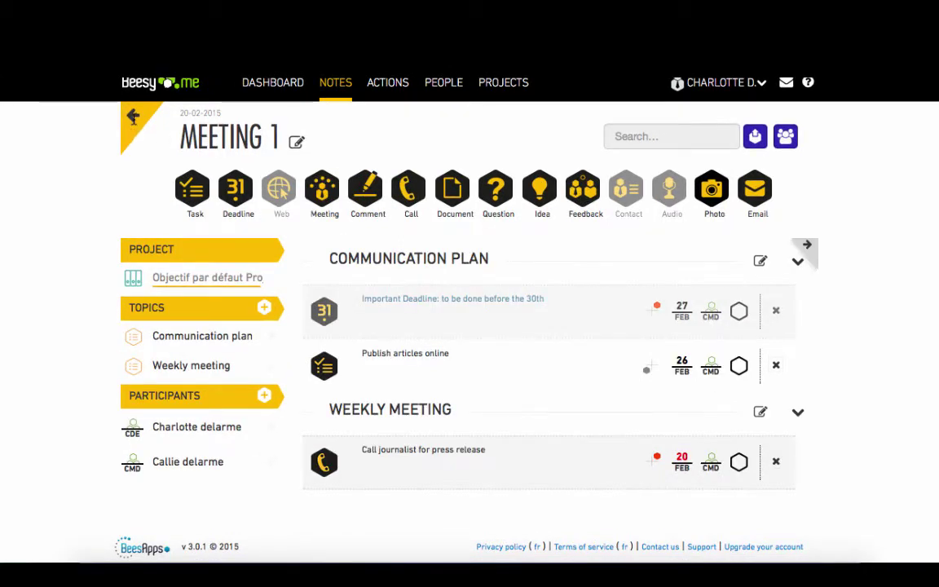
pyautogui.click(132, 119)
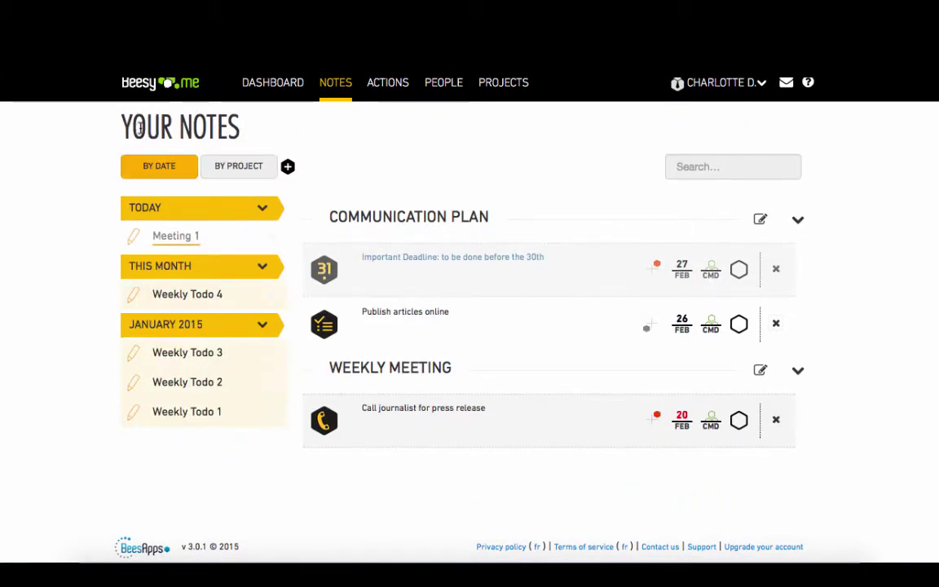
# Step: Copy Meeting 1 into a new note named 'Meeting 2' and open it
pyautogui.click(288, 167)
pyautogui.click(363, 195)
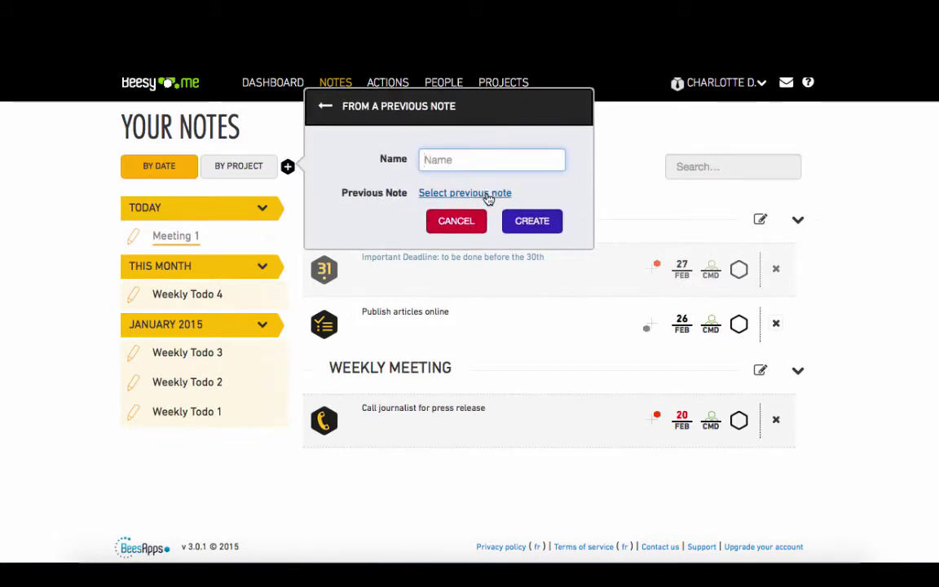
pyautogui.click(480, 193)
pyautogui.click(378, 183)
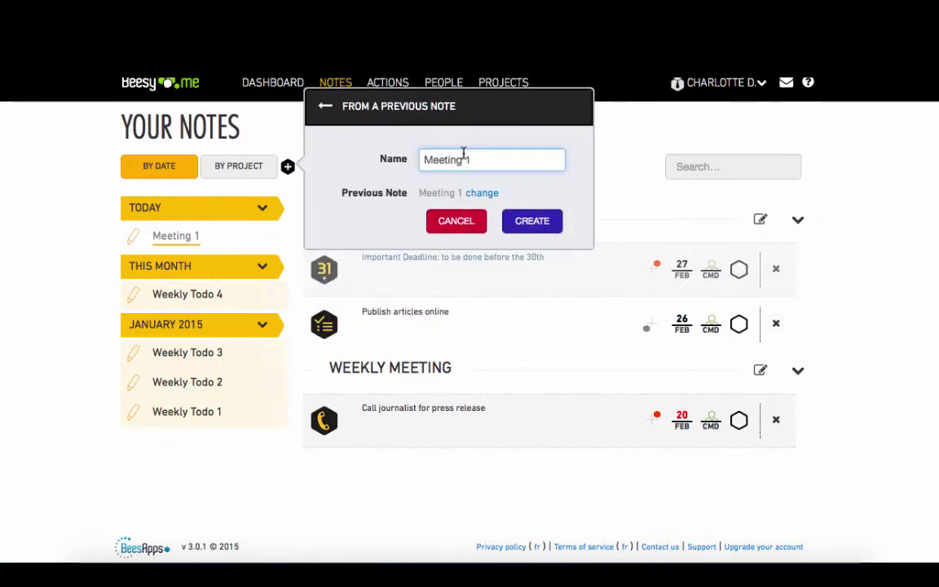
pyautogui.press('BackSpace')
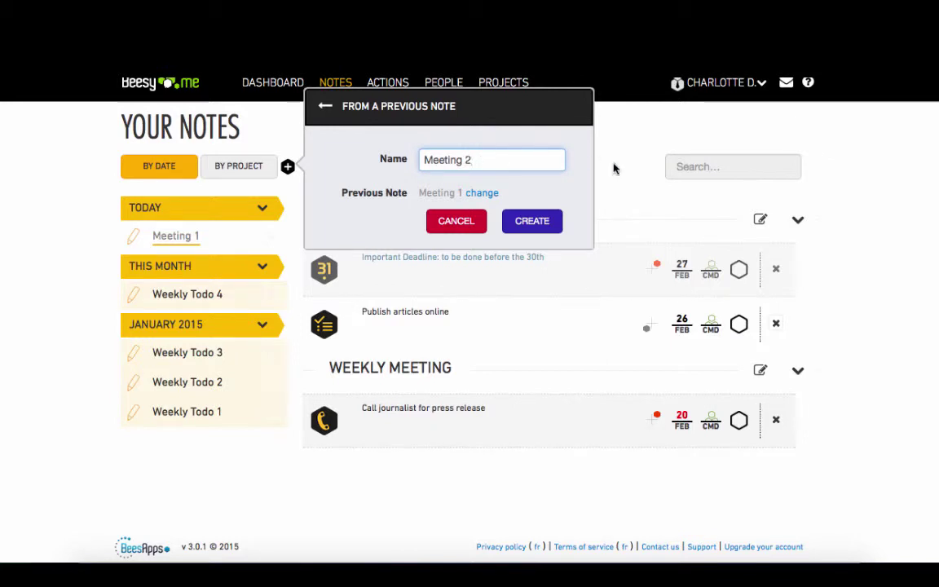
pyautogui.click(532, 227)
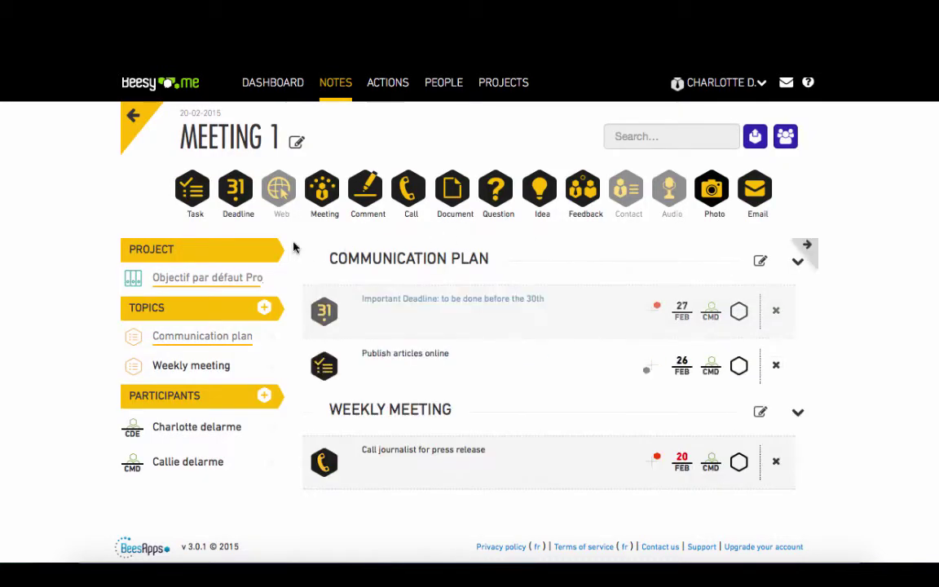
pyautogui.click(809, 248)
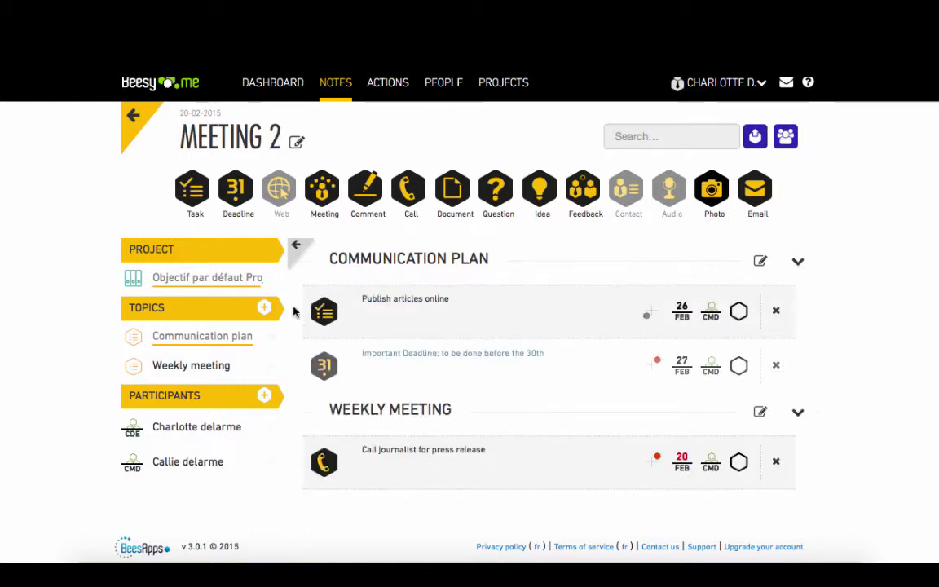
# Step: Add a 'Social media' topic to Meeting 2
pyautogui.click(266, 309)
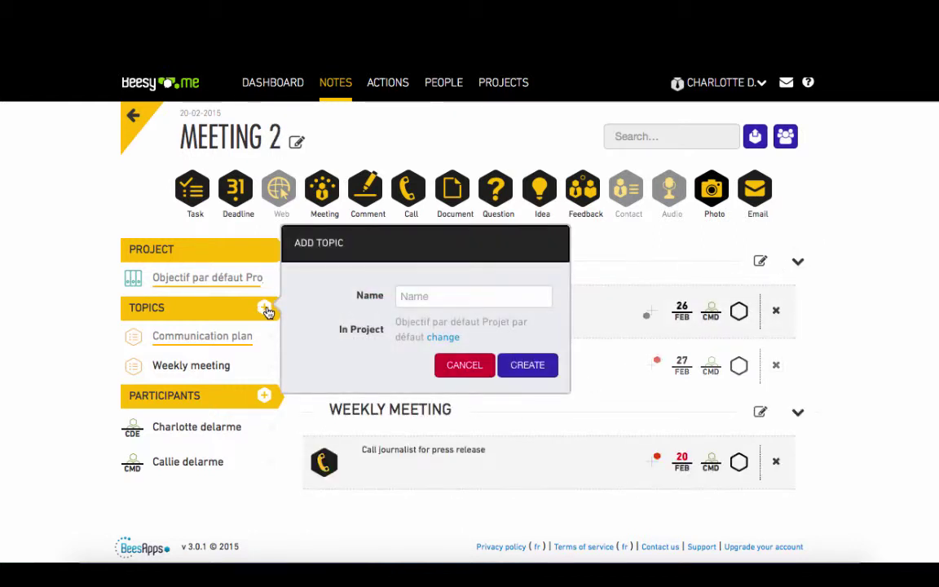
pyautogui.click(434, 297)
pyautogui.write('Social')
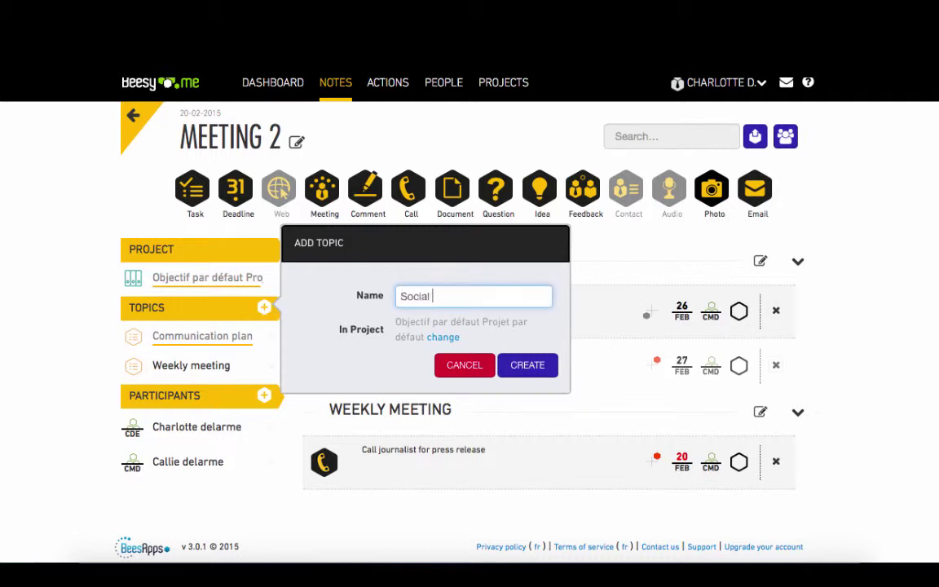
pyautogui.write(' media')
pyautogui.click(527, 365)
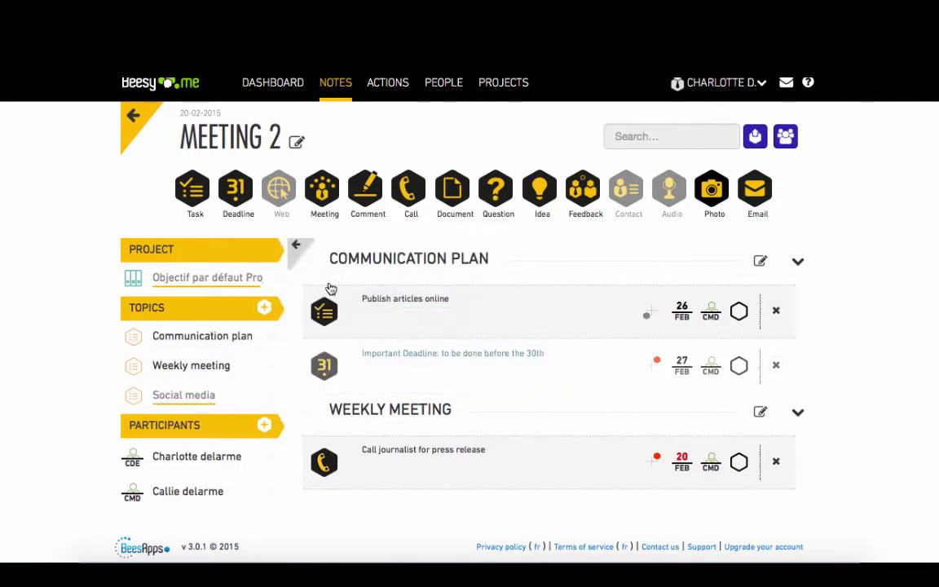
# Step: Add task 'Write different articles' under Social media, assigned to the second participant
pyautogui.click(196, 194)
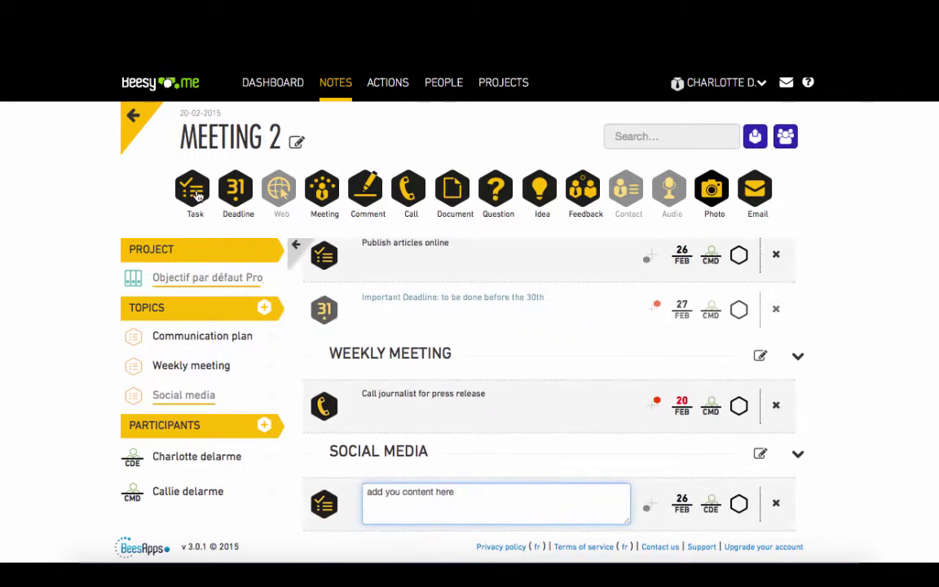
pyautogui.tripleClick(471, 500)
pyautogui.write('W')
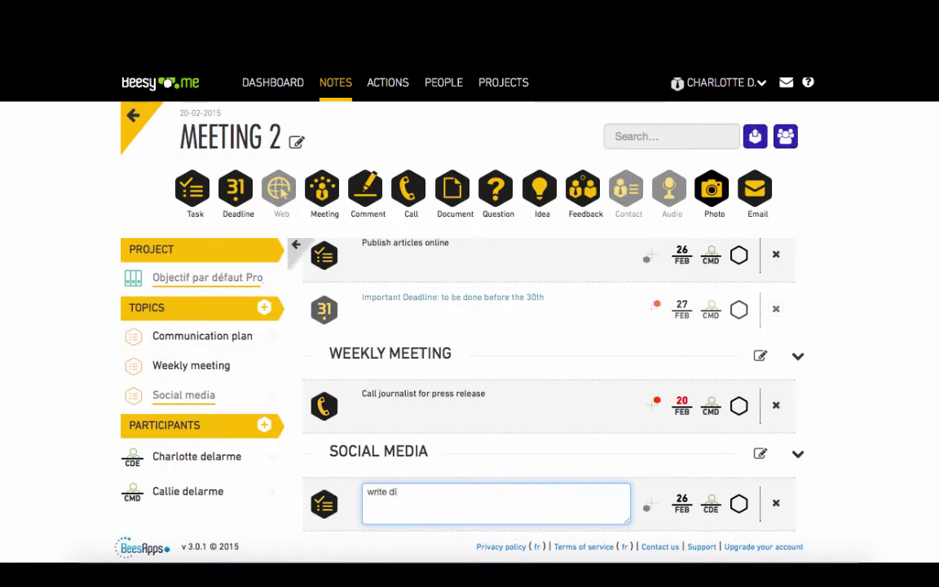
pyautogui.write('rite different articles')
pyautogui.press('Return')
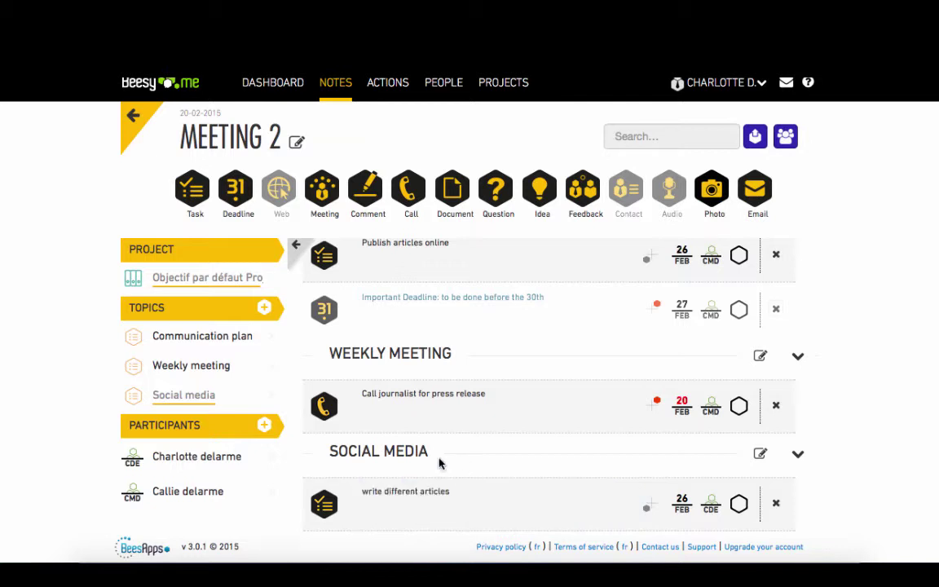
pyautogui.moveTo(214, 493); pyautogui.dragTo(414, 495)
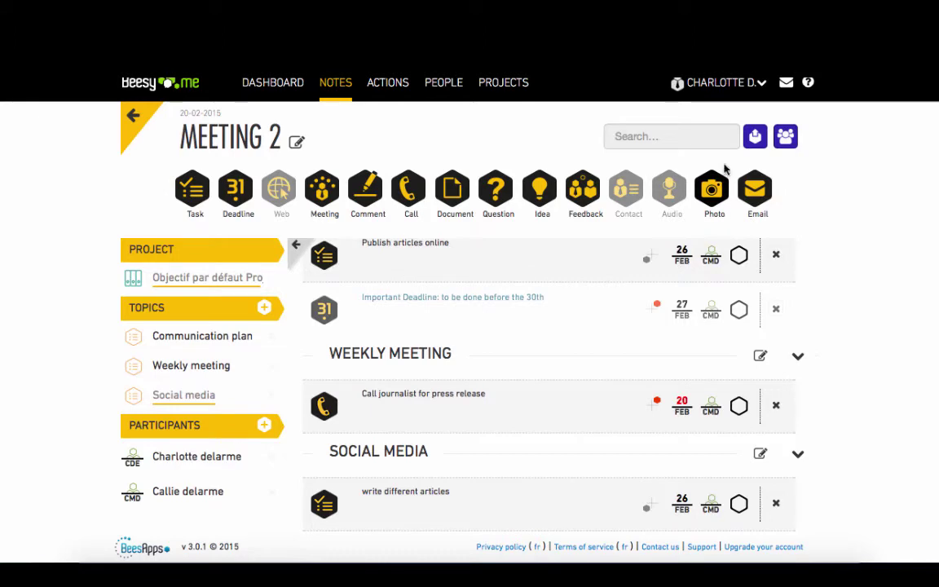
# Step: Export Meeting 2 to mail and review the draft's three-topic agenda, participants and action points
pyautogui.click(753, 139)
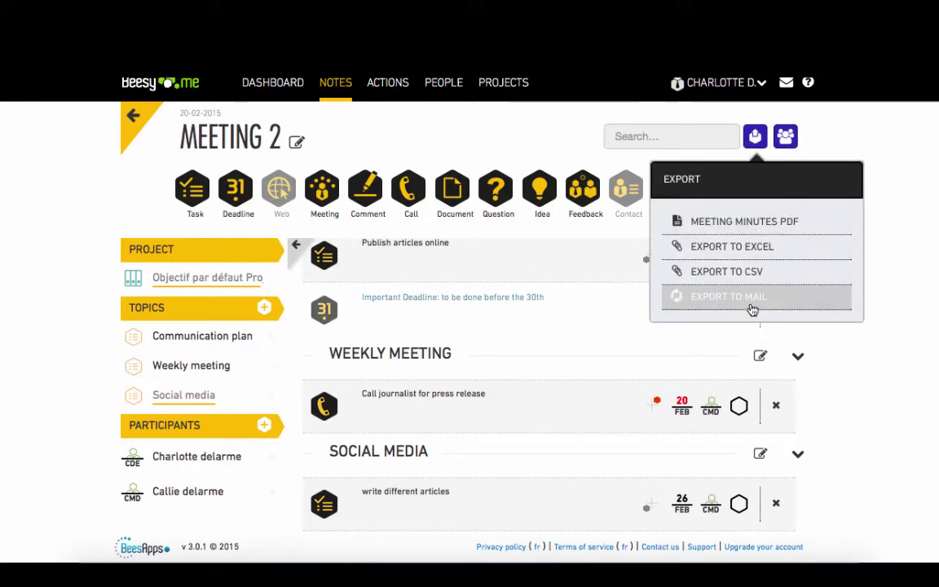
pyautogui.scroll(-5, 633, 323)
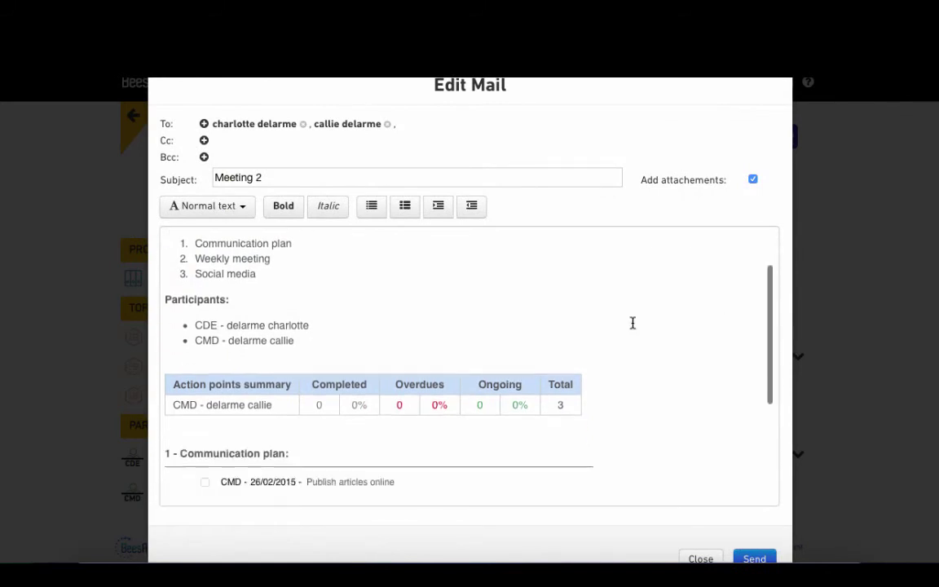
pyautogui.scroll(5, 633, 323)
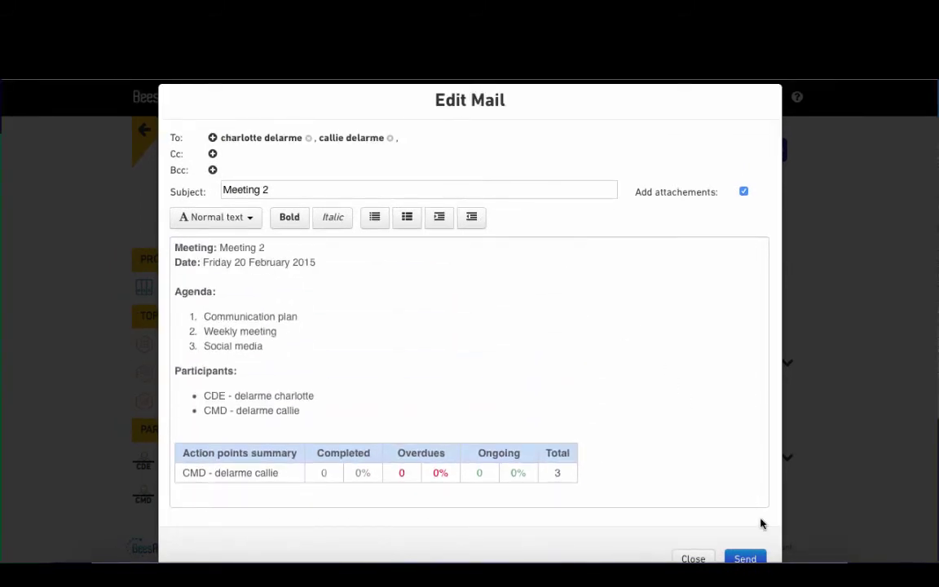